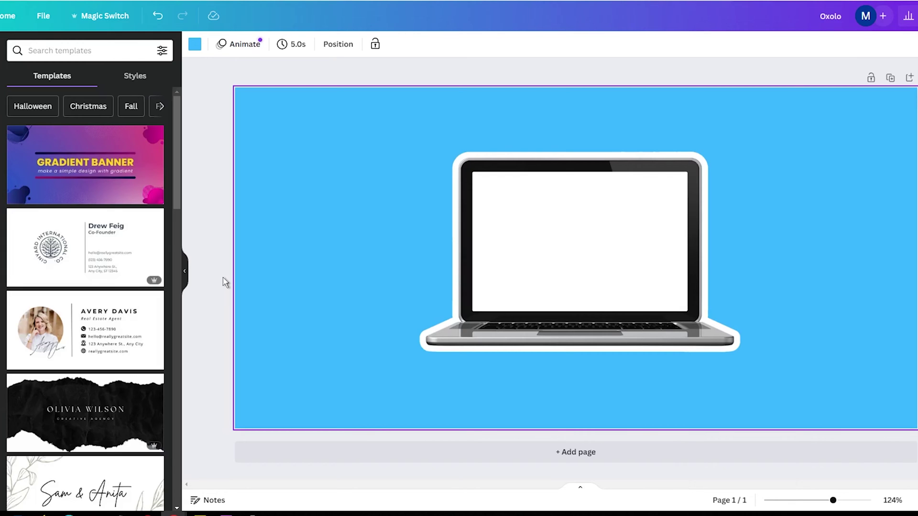
Step: Resize the white-outlined laptop smaller from a corner and centre it on the light blue page
click(574, 273)
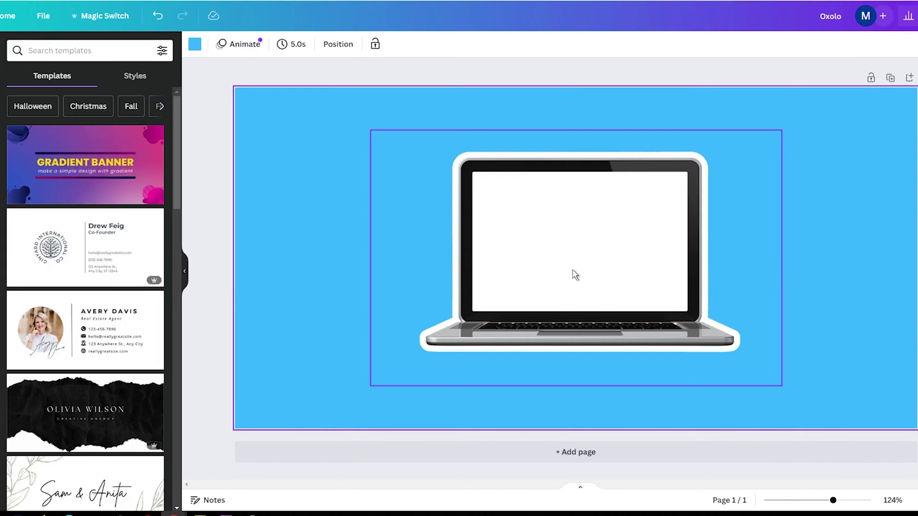
mouse_move(574, 273)
mouse_down()
mouse_move(584, 268)
mouse_move(549, 265)
mouse_move(587, 270)
mouse_move(533, 268)
mouse_move(557, 269)
mouse_up()
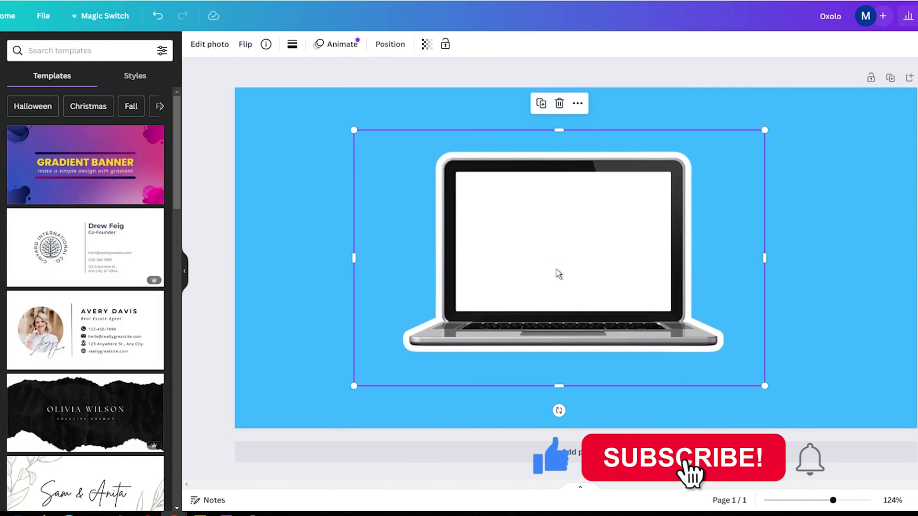
drag(761, 128, 690, 173)
drag(520, 274, 572, 256)
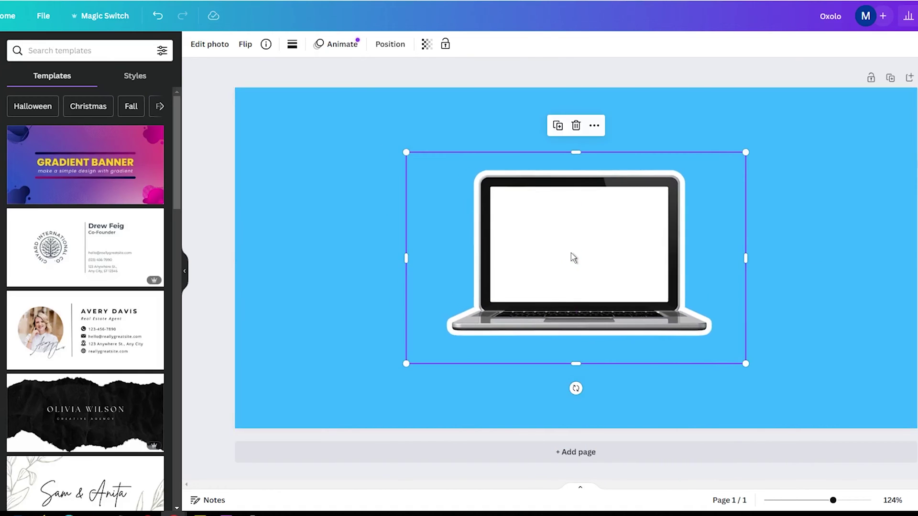
click(207, 240)
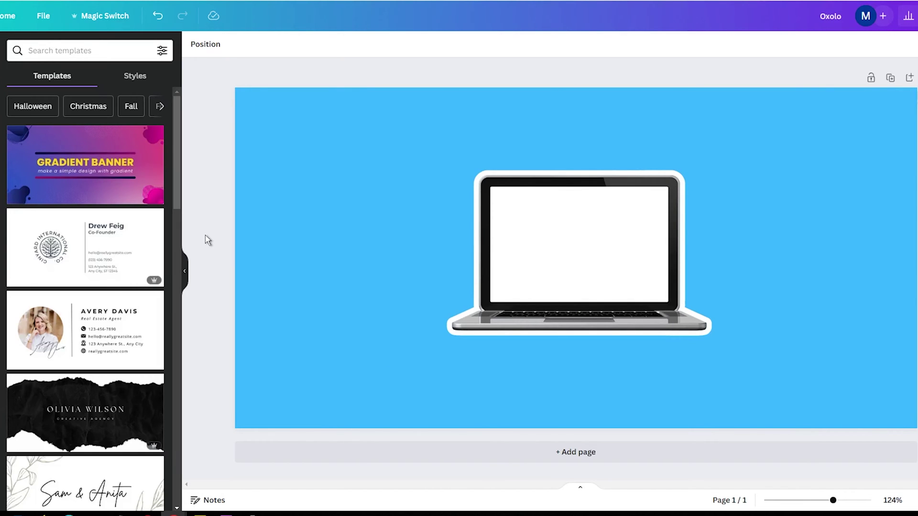
Step: Try a yellow page background, then grey and blue-purple gradient backgrounds
click(280, 195)
click(194, 44)
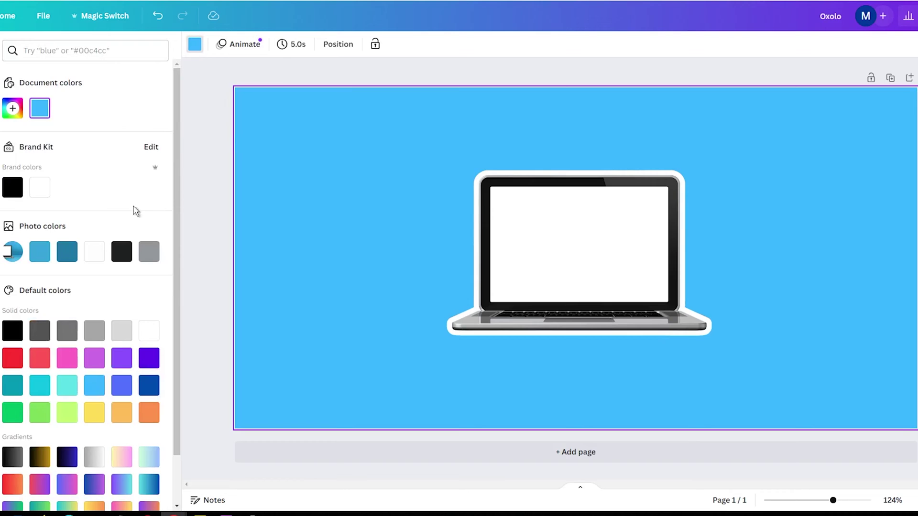
click(94, 413)
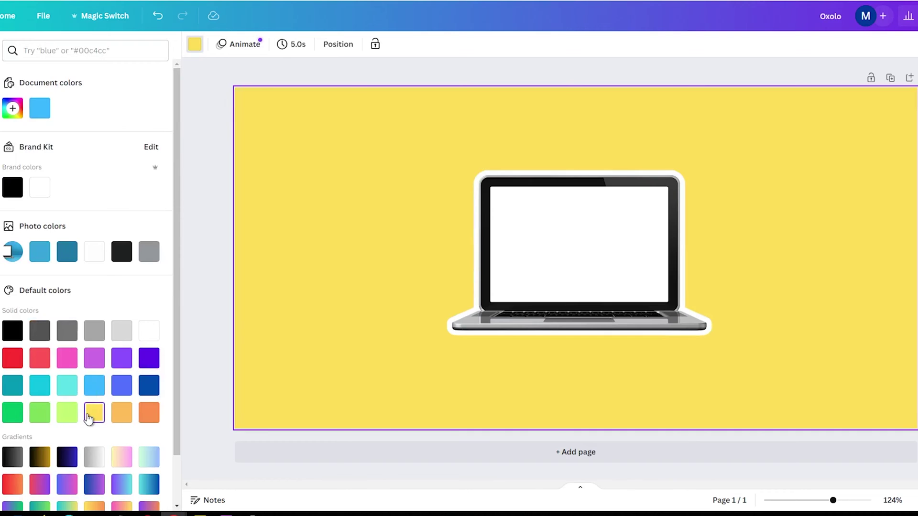
click(94, 457)
click(96, 484)
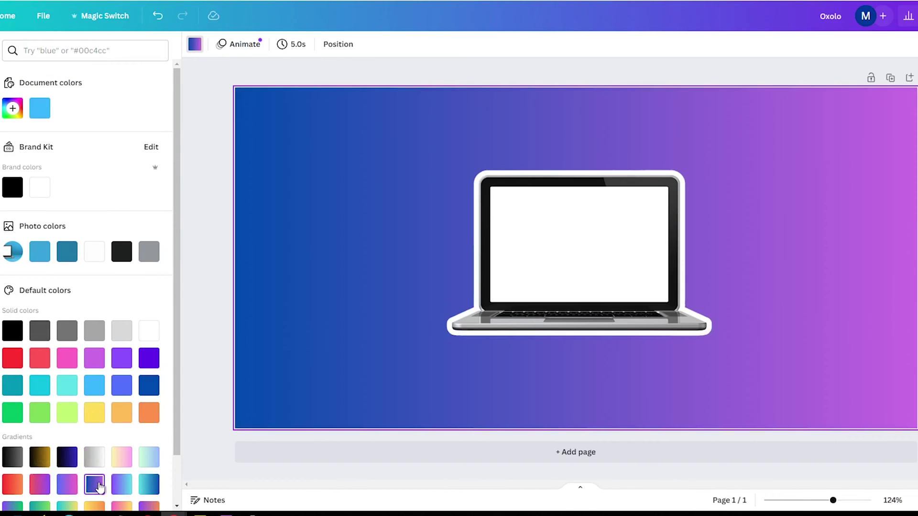
click(196, 354)
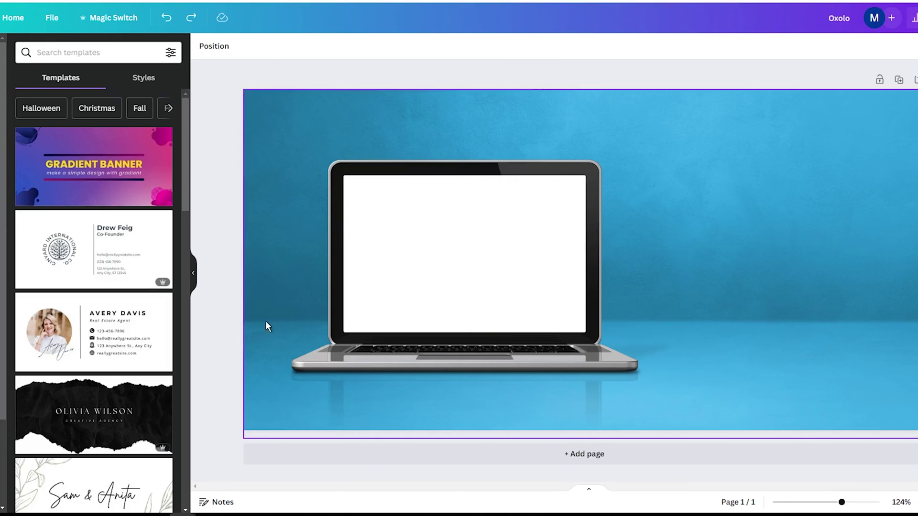
Step: Enlarge the laptop photo from a corner handle so it fills the page
click(265, 320)
drag(244, 437, 228, 443)
mouse_move(342, 335)
mouse_down()
mouse_move(363, 335)
mouse_move(344, 334)
mouse_up()
click(222, 351)
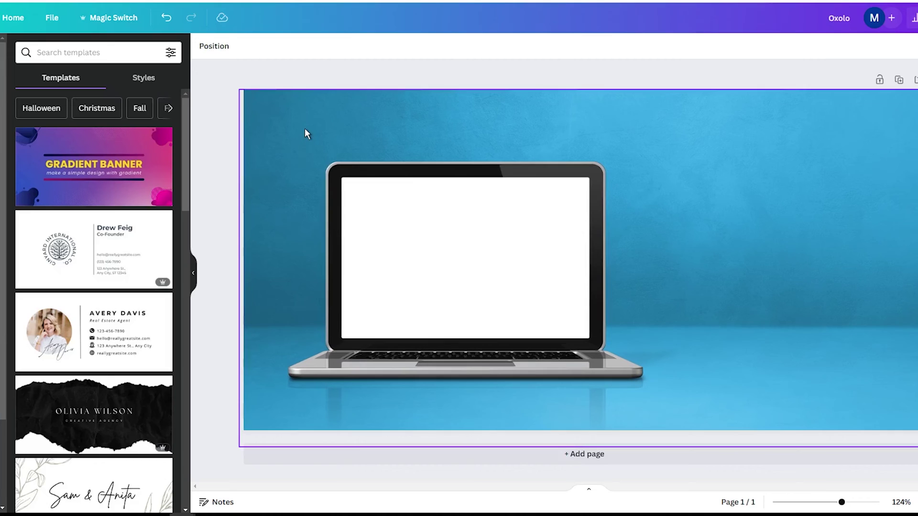
Step: Apply BG Remover from Edit photo to strip the laptop's blue backdrop
click(291, 129)
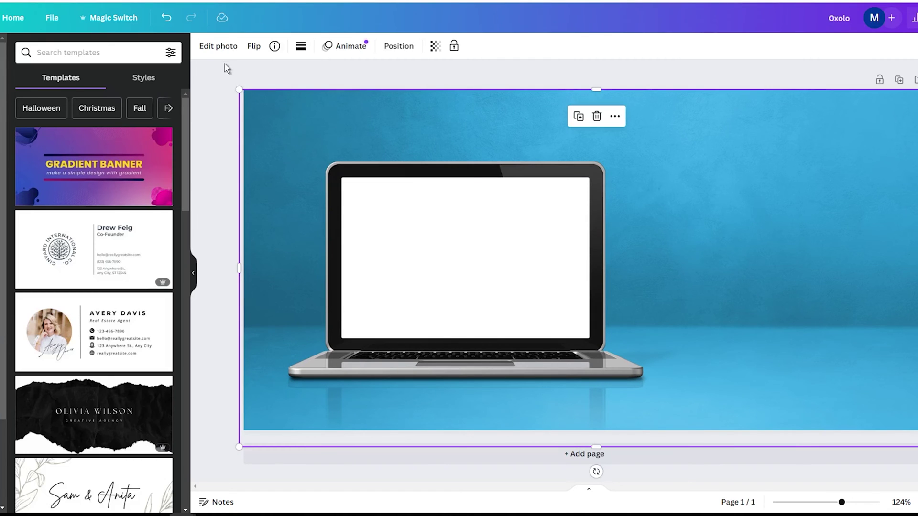
click(217, 49)
click(39, 137)
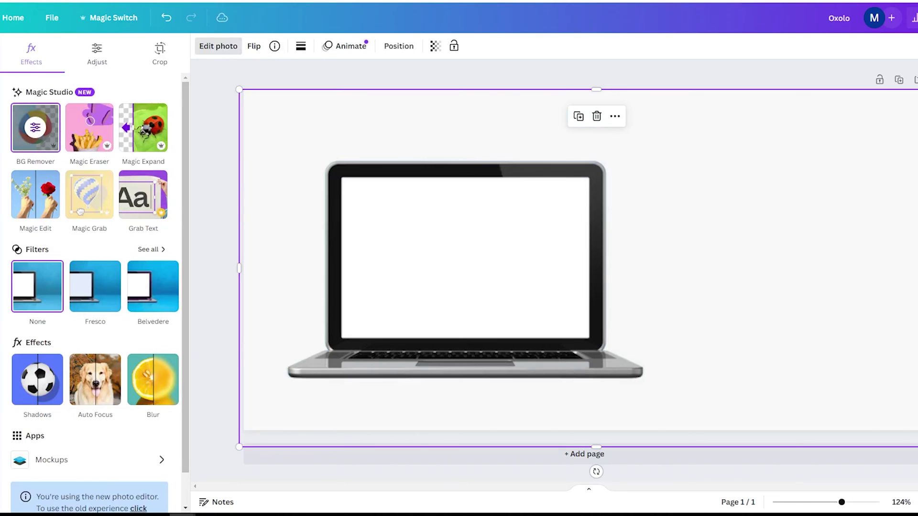
Step: Crop the image frame's empty space from the right, top and bottom edges
drag(917, 268, 695, 268)
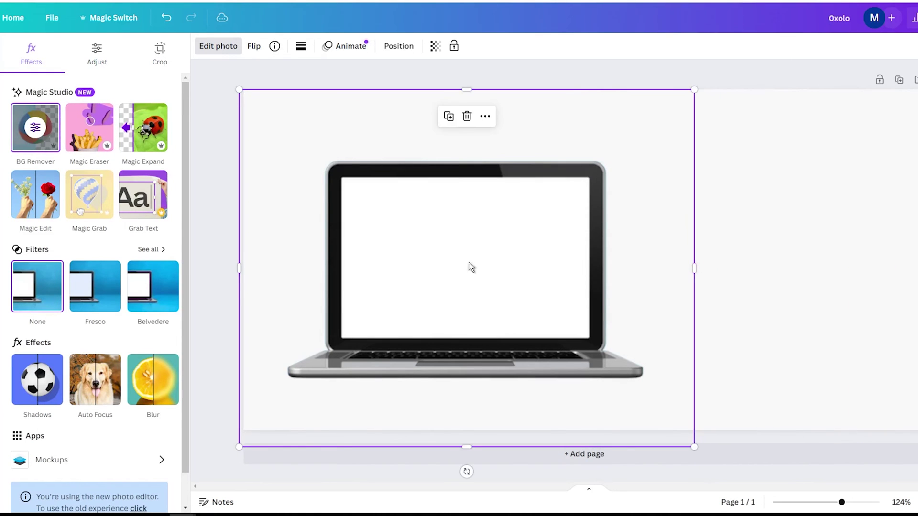
drag(466, 90, 466, 134)
drag(464, 447, 464, 418)
Step: Shrink the cut-out laptop slightly and centre it on the page guides
drag(496, 297, 613, 273)
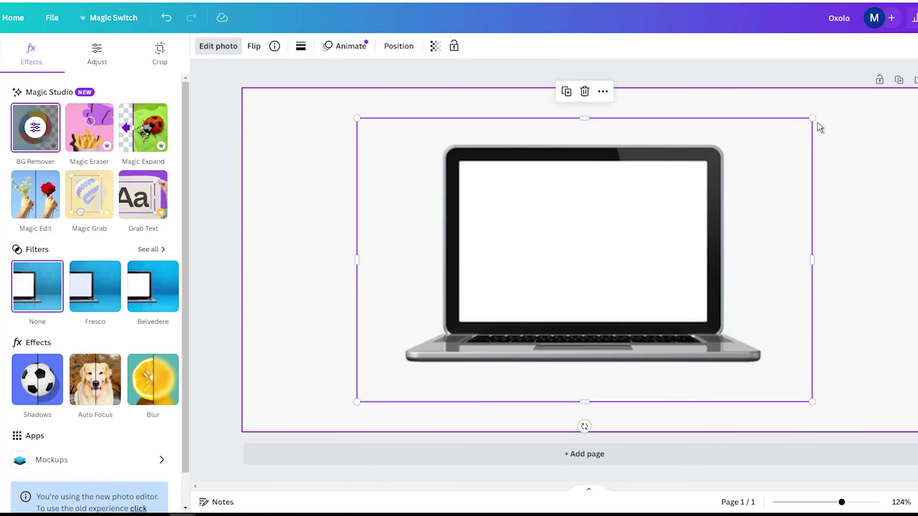
drag(812, 117, 767, 144)
drag(586, 254, 607, 238)
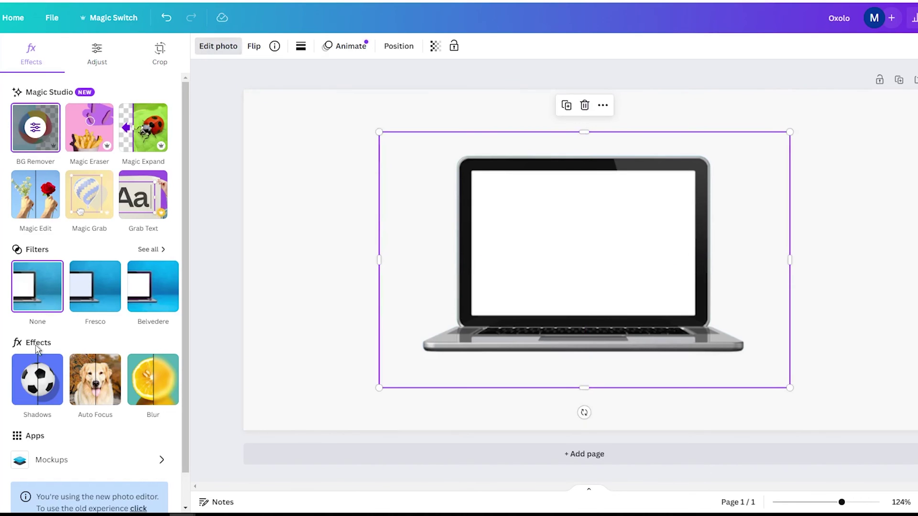
Step: Add a Glow shadow to the laptop (black, size 15, blur 30, intensity 50)
click(39, 380)
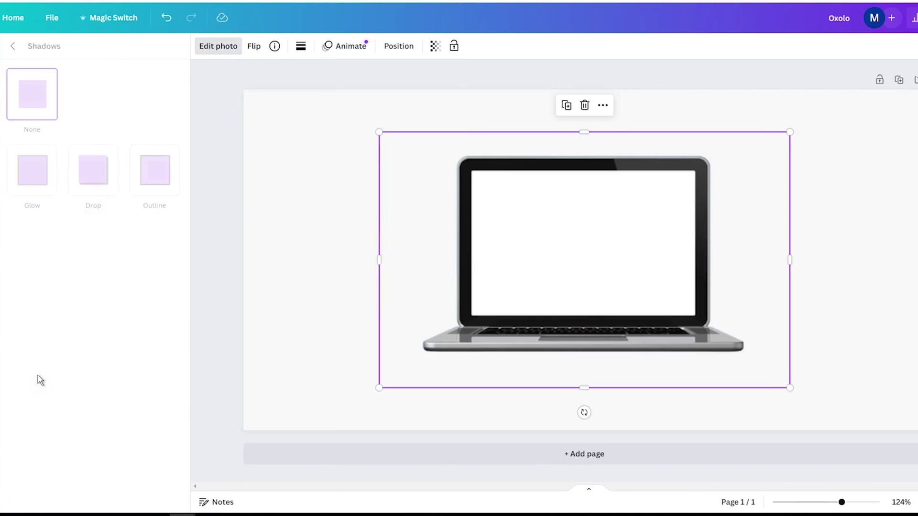
click(32, 177)
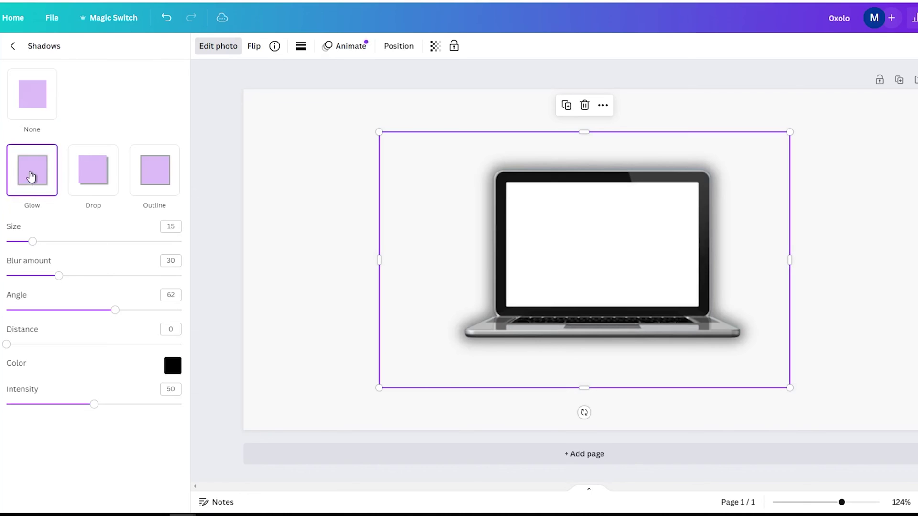
click(31, 177)
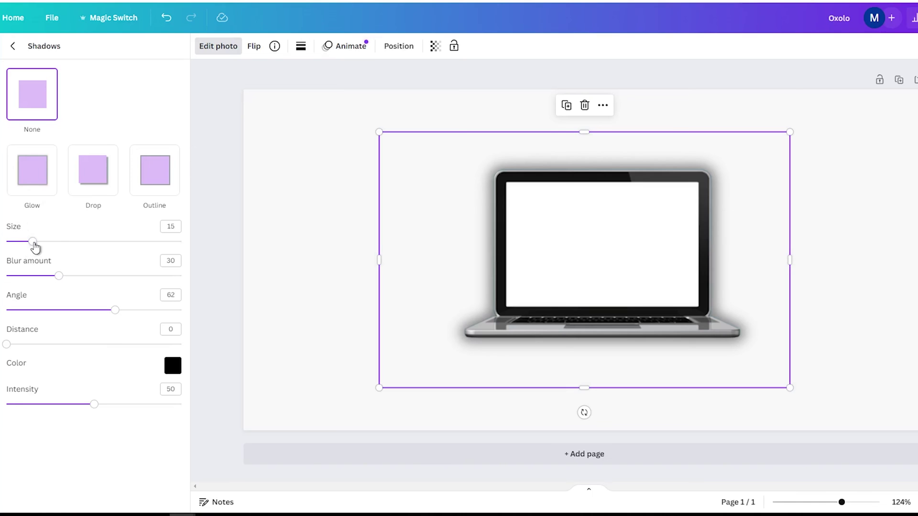
Step: Set the glow to size 19, intensity 100, blur 0 and colour #FFFFFF
mouse_move(35, 246)
mouse_down()
mouse_move(19, 244)
mouse_move(65, 247)
mouse_move(14, 248)
mouse_move(41, 252)
mouse_up()
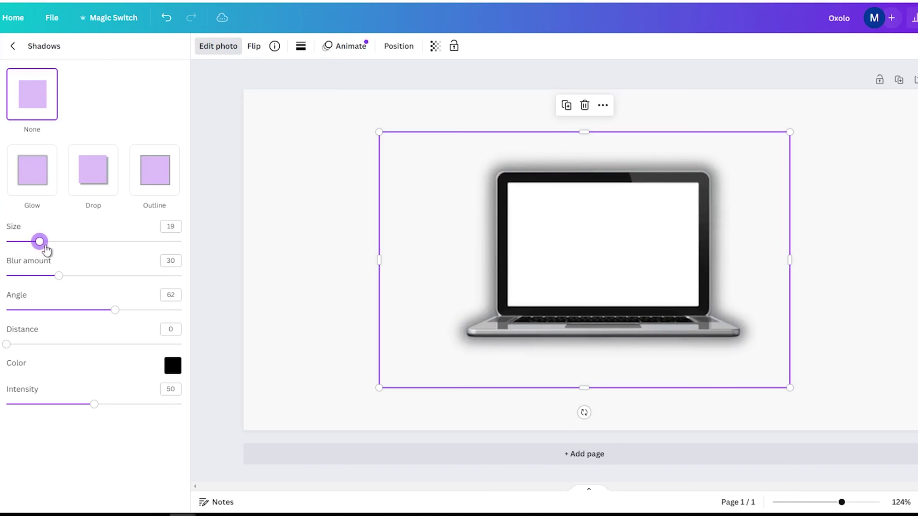
drag(93, 410, 210, 410)
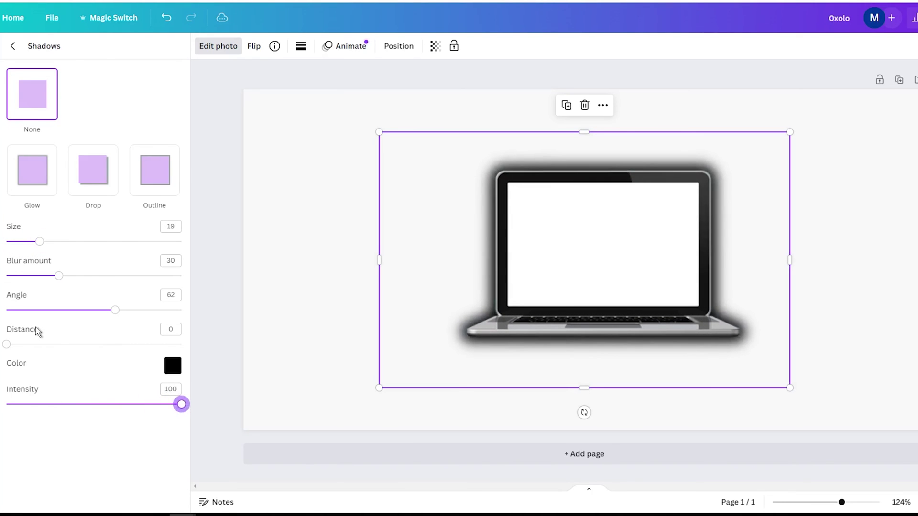
drag(58, 277, 5, 276)
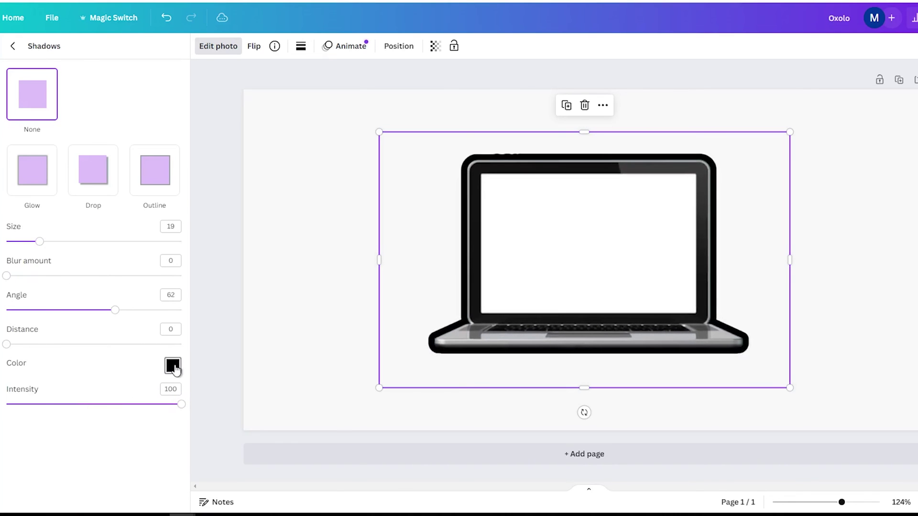
click(173, 366)
drag(184, 420, 173, 387)
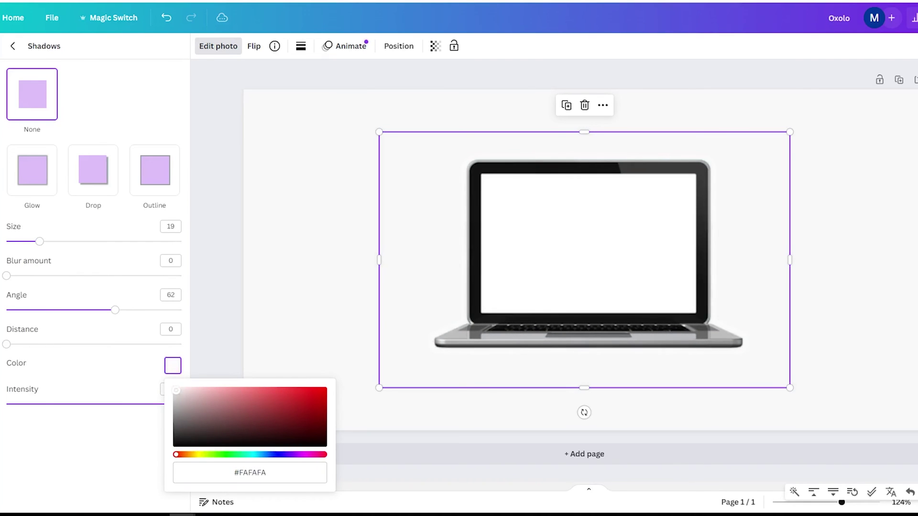
click(114, 451)
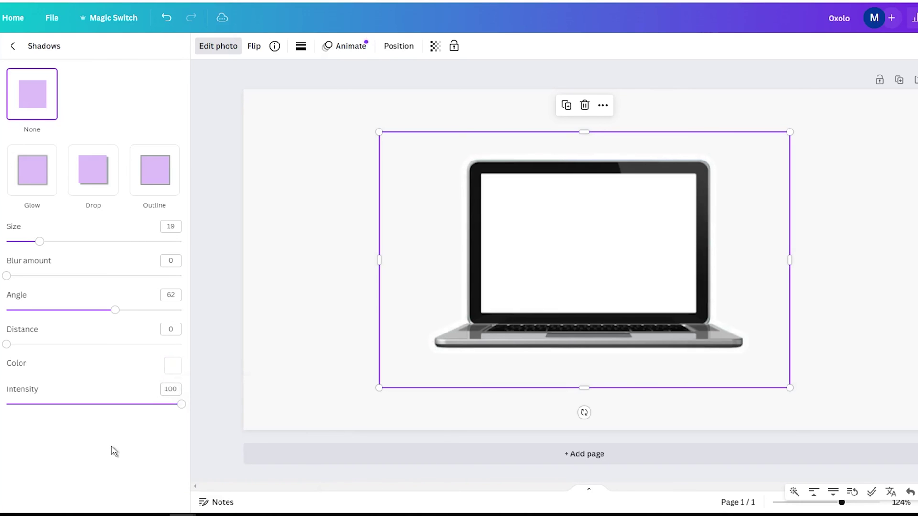
Step: Compare teal, turquoise and coral page colours, then settle on a light blue background
click(245, 115)
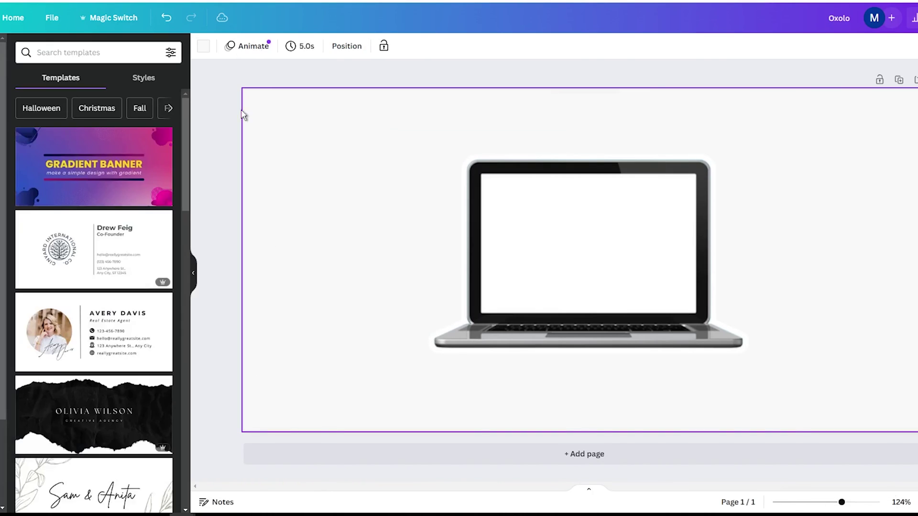
click(204, 46)
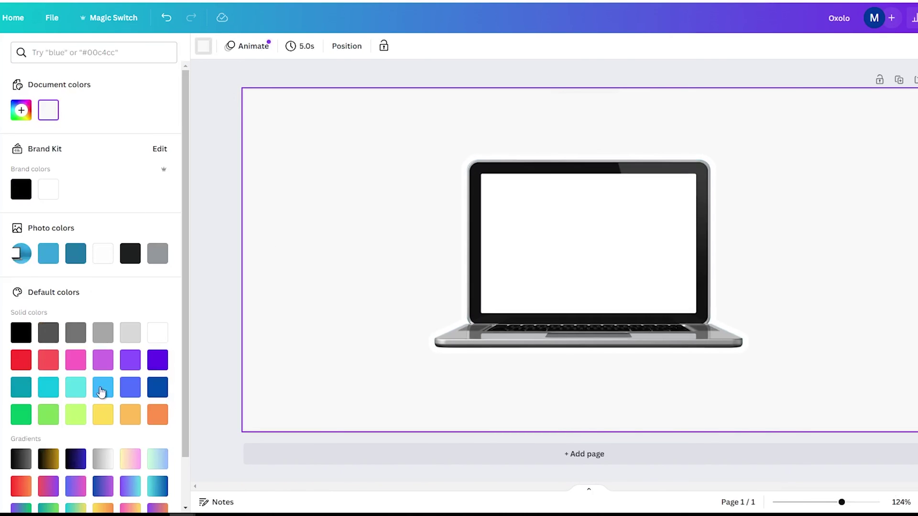
click(78, 390)
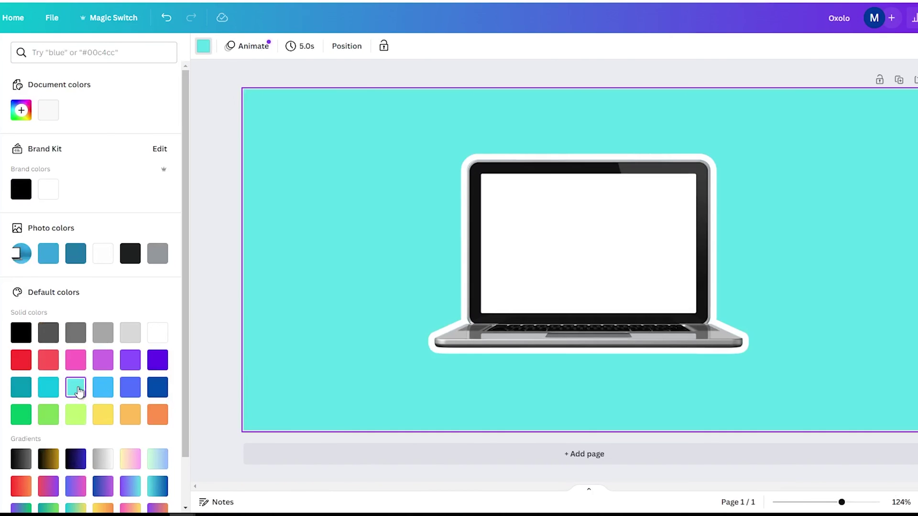
click(47, 389)
click(16, 391)
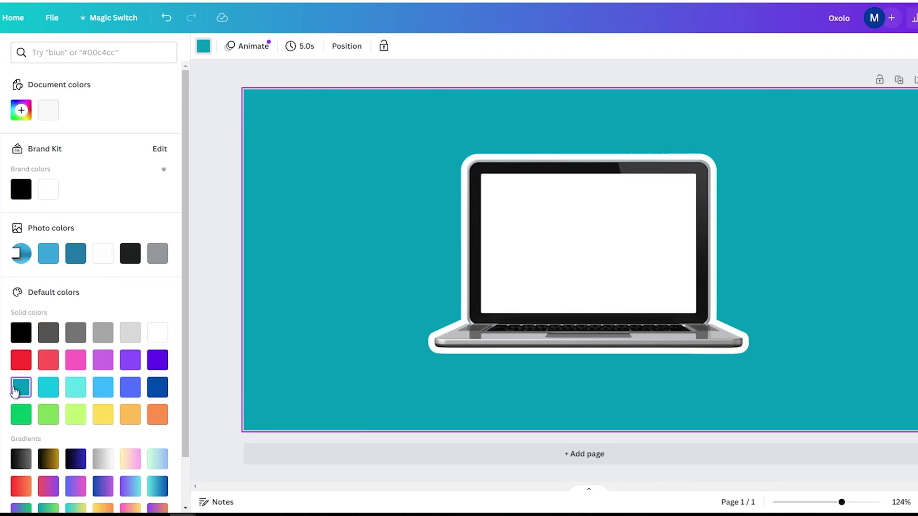
click(45, 364)
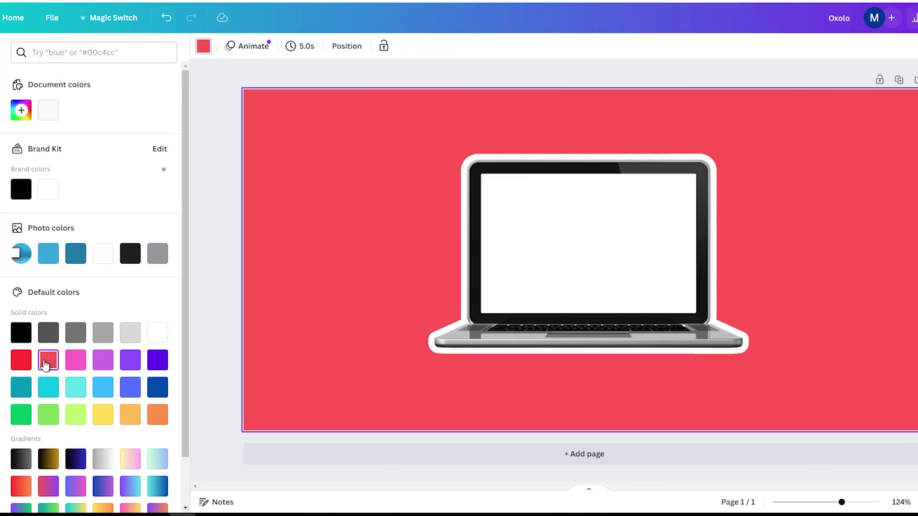
click(47, 387)
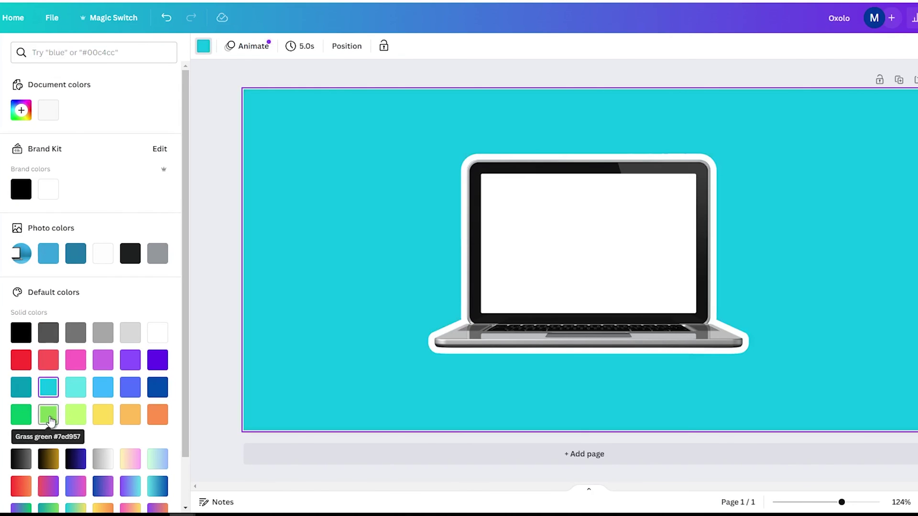
click(102, 390)
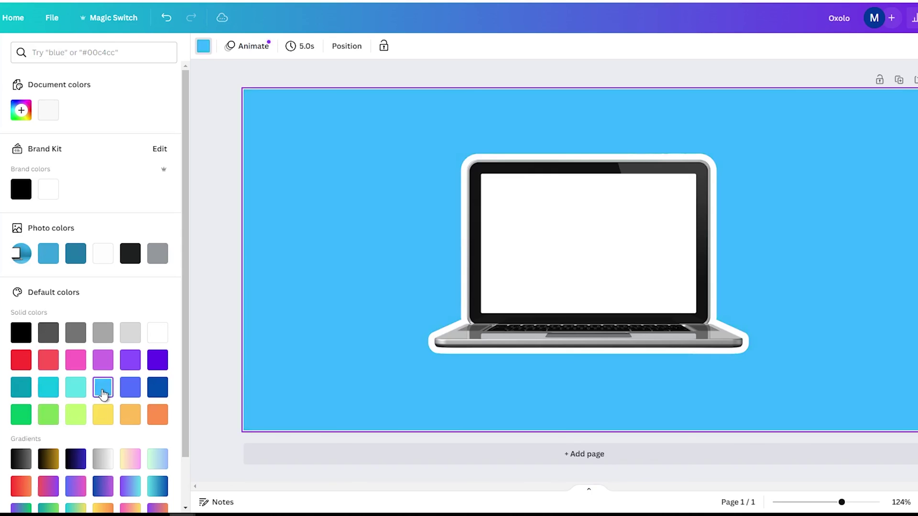
click(232, 284)
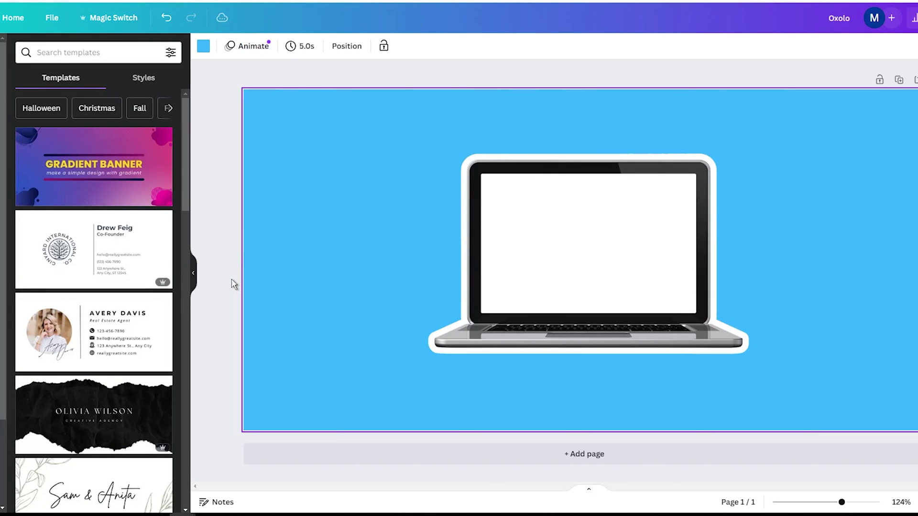